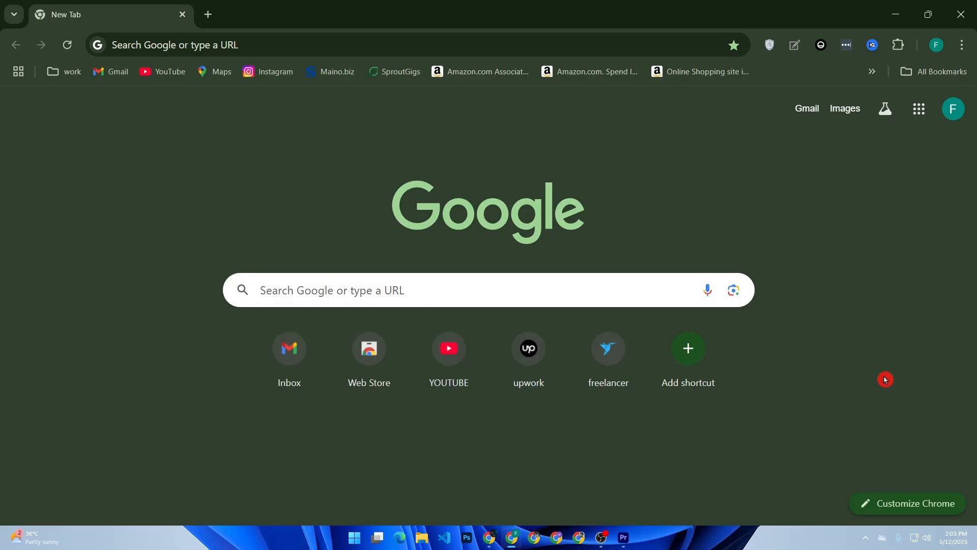
Step: Search Google for 'stripe', correcting the mistyped query, to list Stripe's official site
{"action": "left_click", "coordinate": [336, 288]}
{"action": "type", "text": "stir"}
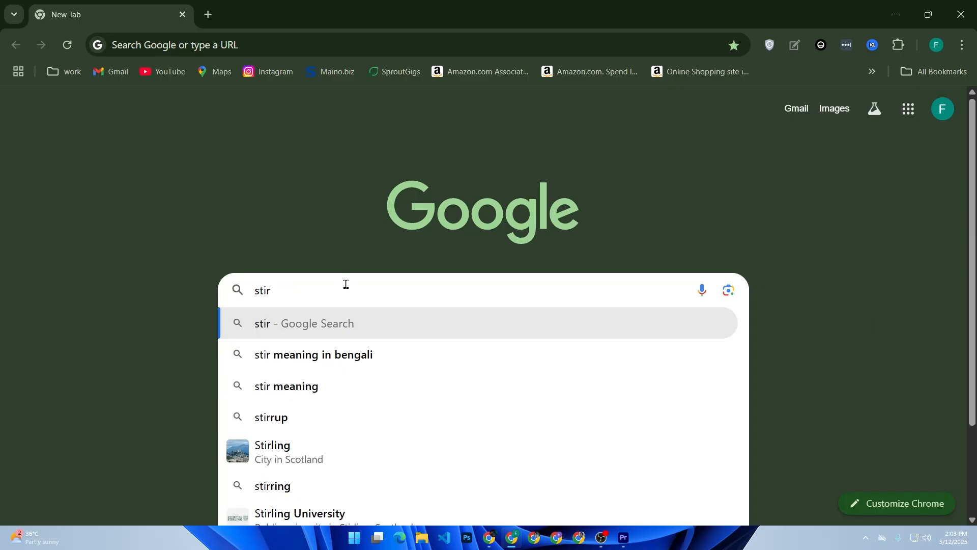
{"action": "key", "text": "BackSpace"}
{"action": "key", "text": "BackSpace"}
{"action": "type", "text": "ri"}
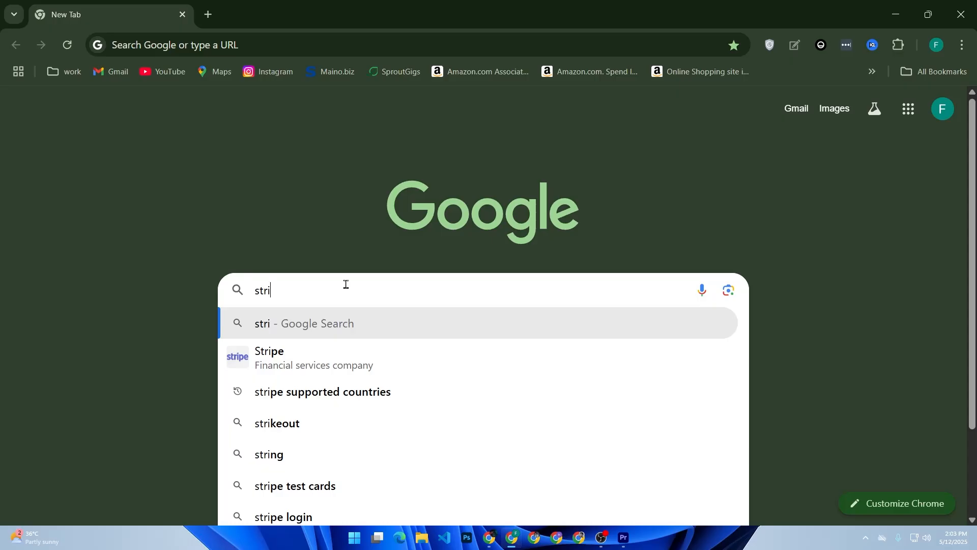
{"action": "key", "text": "Return"}
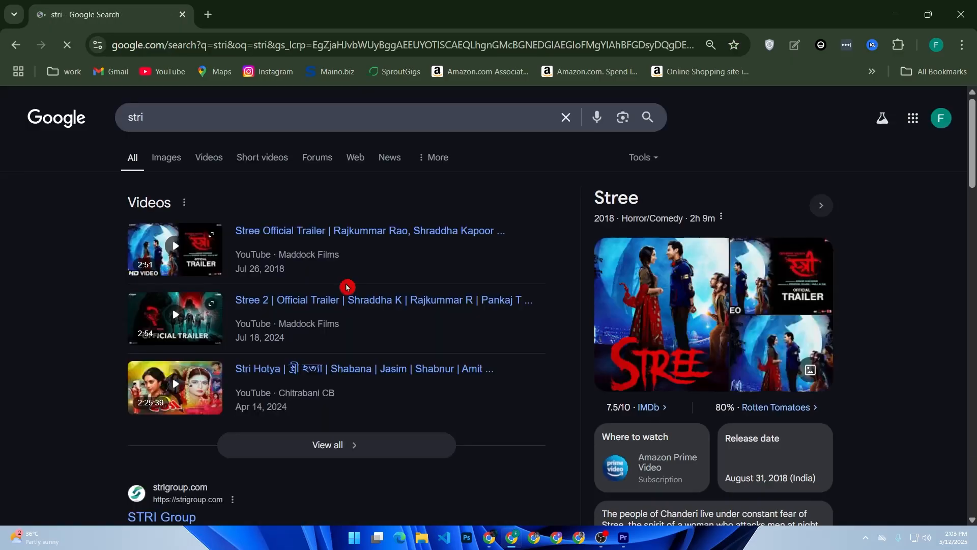
{"action": "left_click", "coordinate": [201, 121]}
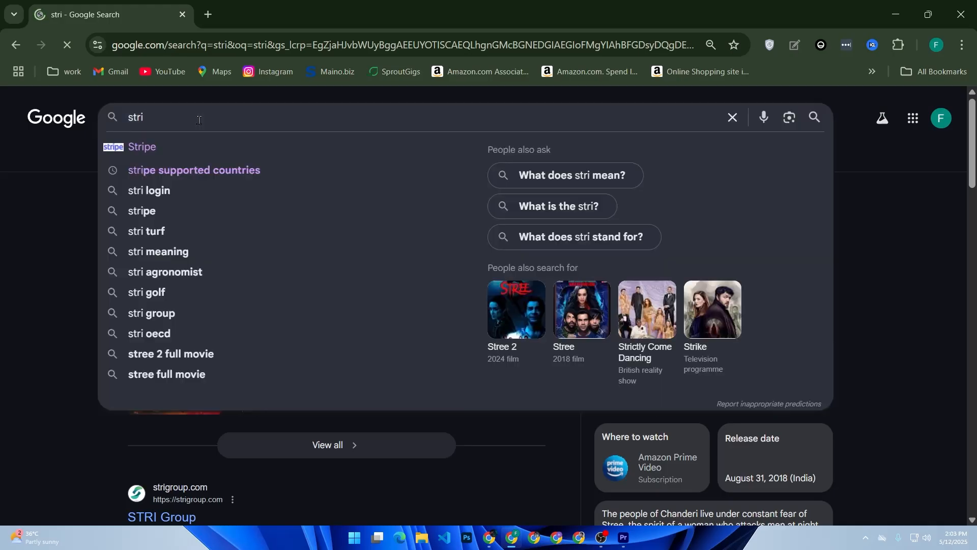
{"action": "type", "text": "pe"}
{"action": "key", "text": "Return"}
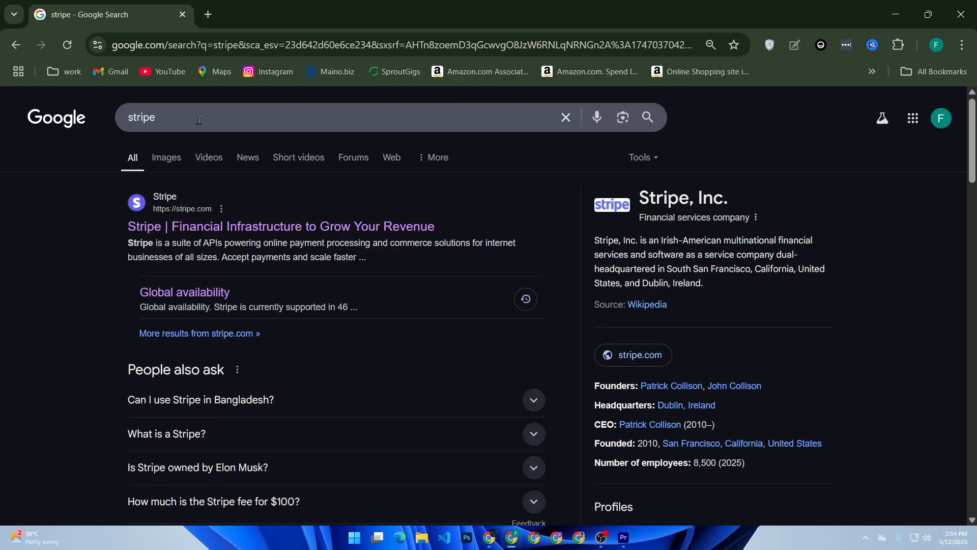
{"action": "left_click", "coordinate": [126, 120]}
Step: In a new tab, search 'wordpress', open WordPress.com and go to the FazleSHOP plugins marketplace
{"action": "left_click", "coordinate": [208, 14]}
{"action": "left_click", "coordinate": [307, 299]}
{"action": "key", "text": "Down"}
{"action": "key", "text": "Down"}
{"action": "key", "text": "Return"}
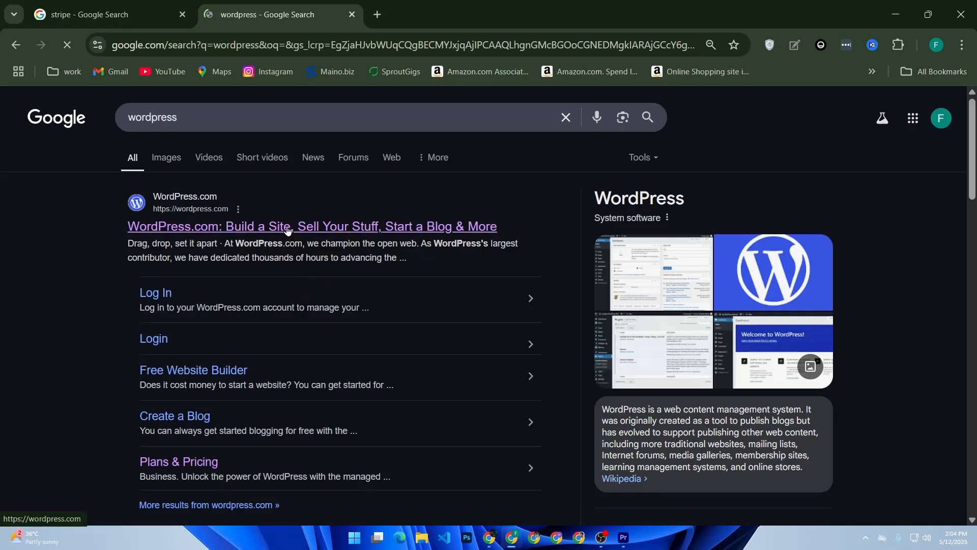
{"action": "left_click", "coordinate": [287, 227]}
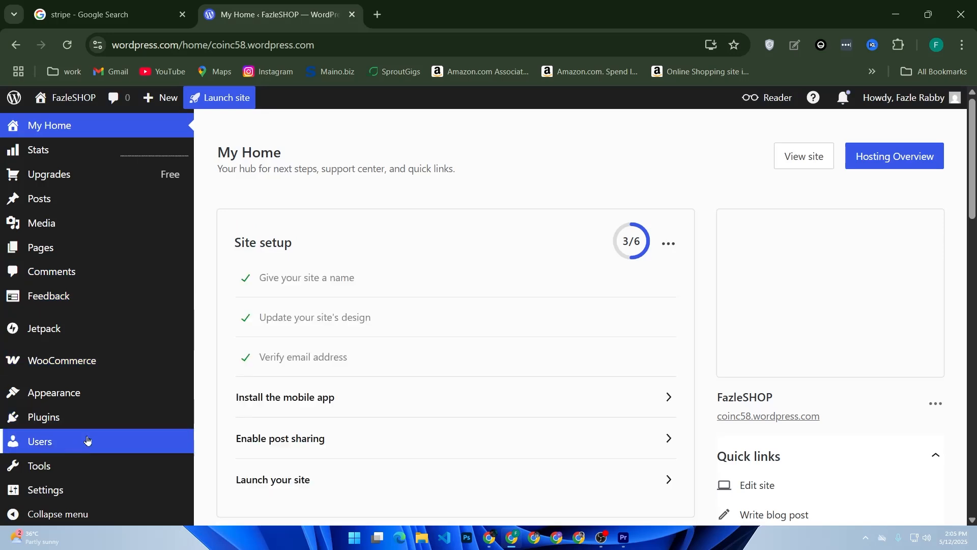
{"action": "scroll", "coordinate": [70, 428], "scroll_direction": "down", "scroll_amount": 3}
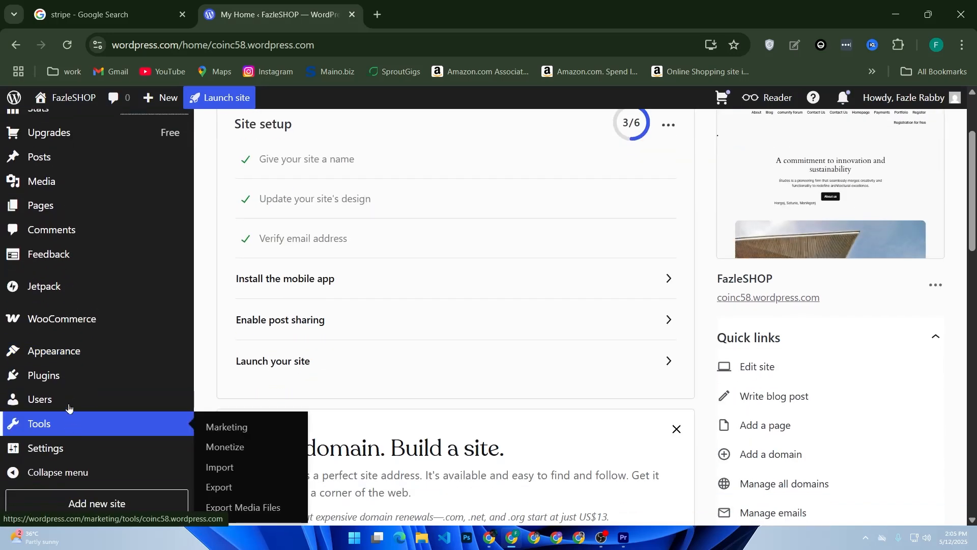
{"action": "left_click", "coordinate": [64, 377]}
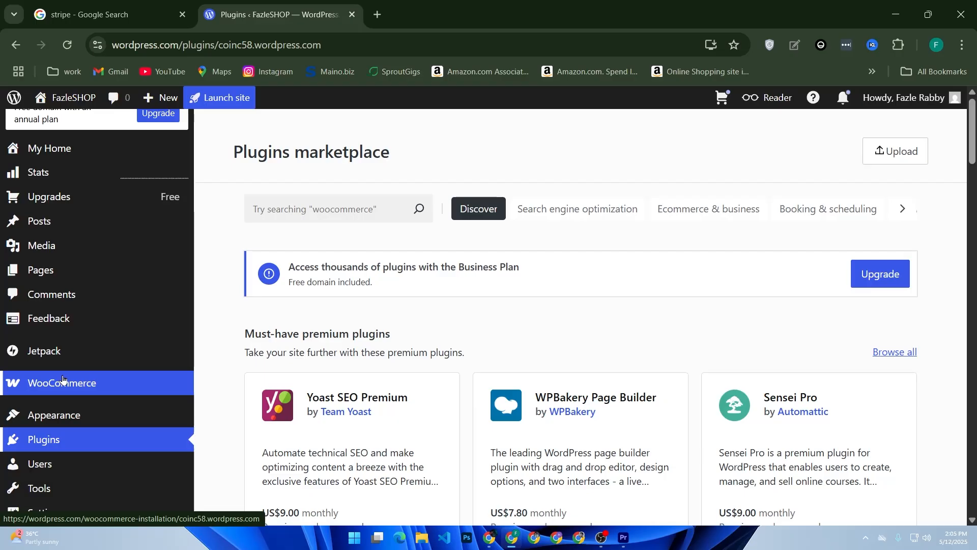
Step: Search the plugins marketplace for 'wp simple pay'
{"action": "left_click", "coordinate": [302, 203]}
{"action": "type", "text": "wp"}
{"action": "left_click", "coordinate": [302, 204]}
{"action": "type", "text": "simple"}
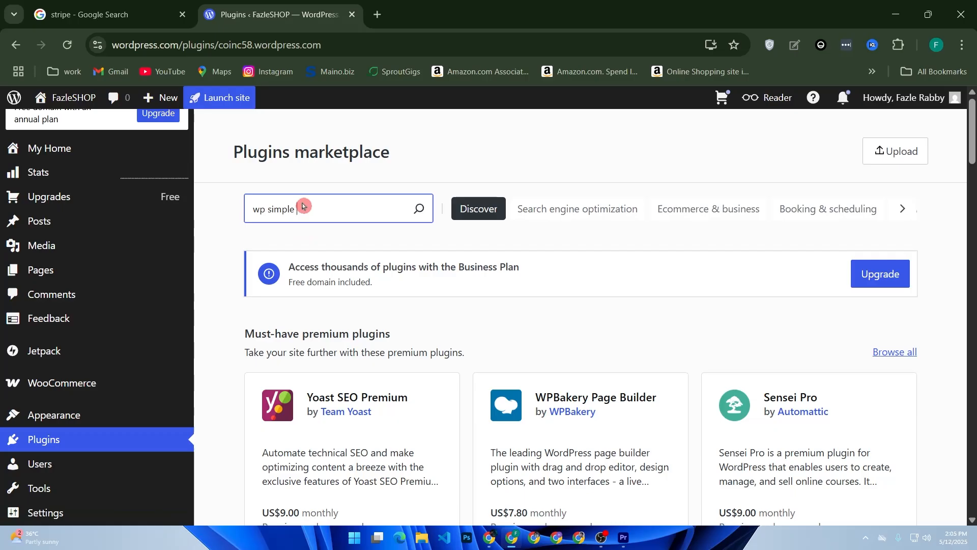
{"action": "type", "text": " pay"}
{"action": "key", "text": "Return"}
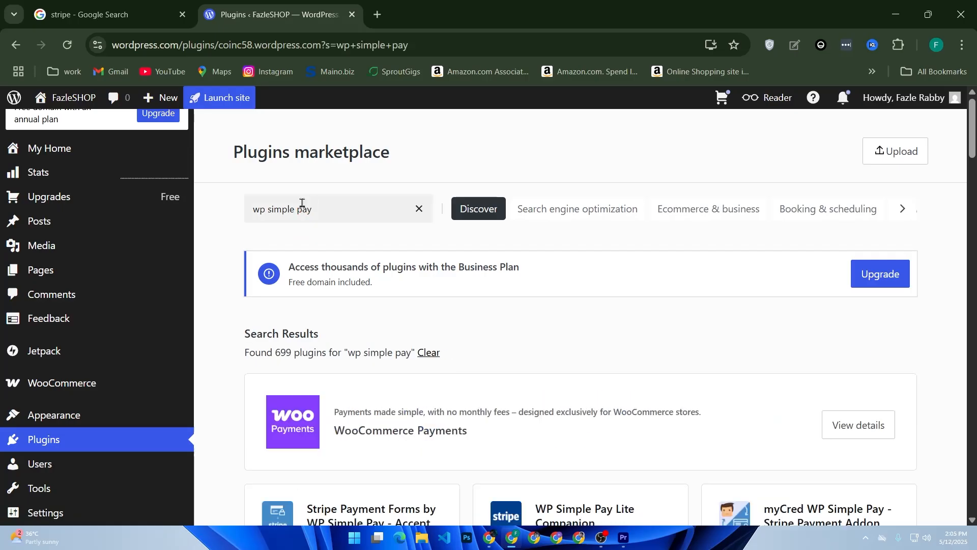
Step: Scroll through the results and open the Stripe Payment Forms plugin details
{"action": "left_click", "coordinate": [308, 222]}
{"action": "scroll", "coordinate": [325, 229], "scroll_direction": "down", "scroll_amount": 3}
{"action": "scroll", "coordinate": [334, 231], "scroll_direction": "down", "scroll_amount": 3}
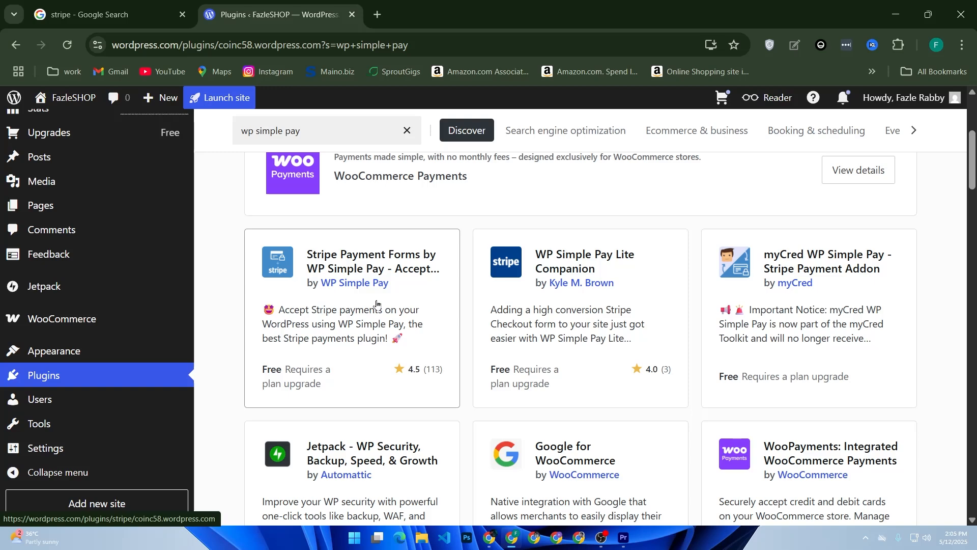
{"action": "left_click", "coordinate": [377, 304]}
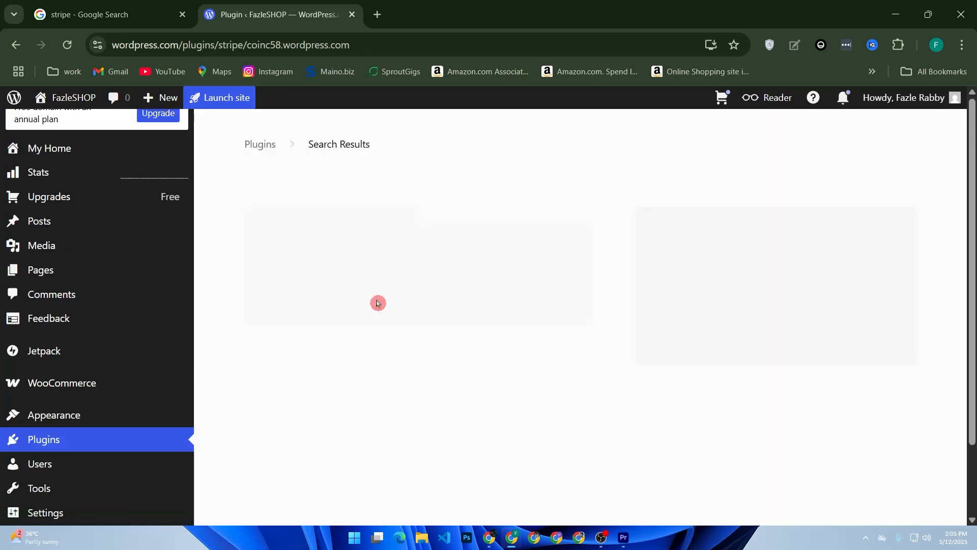
{"action": "scroll", "coordinate": [766, 298], "scroll_direction": "down", "scroll_amount": 6}
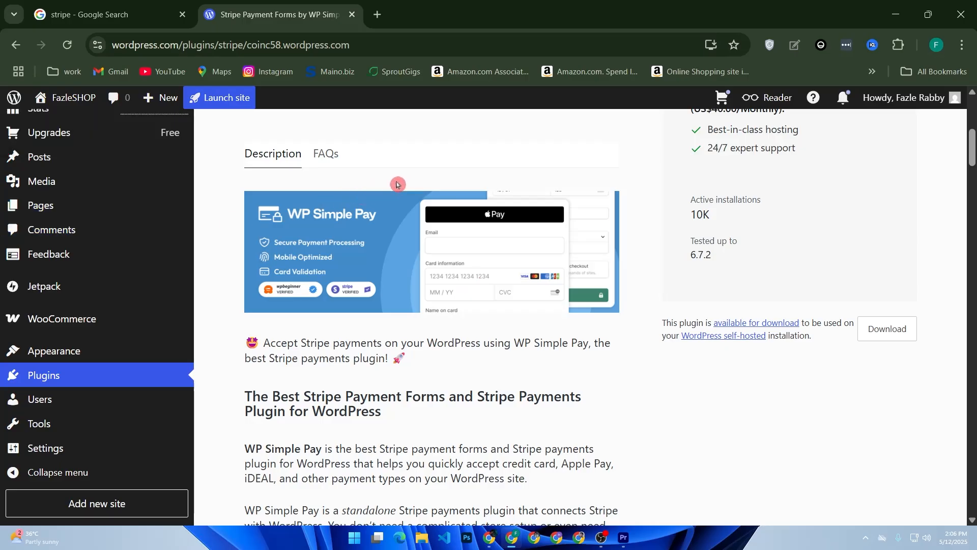
{"action": "scroll", "coordinate": [375, 190], "scroll_direction": "up", "scroll_amount": 6}
{"action": "key", "text": "alt+Left"}
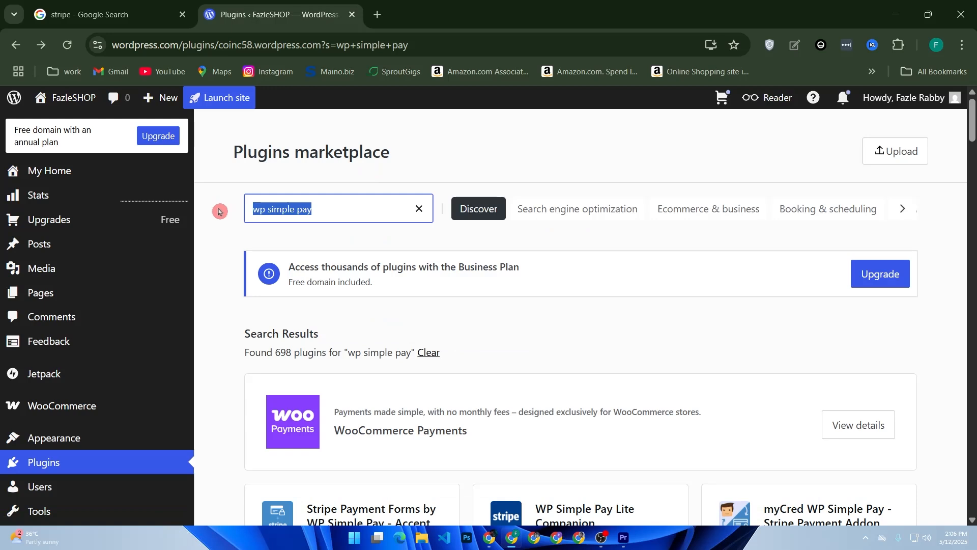
Step: Search plugins for 'wocommerce stripe', open WooPayments details, then open stripe.com from Google results
{"action": "type", "text": "wocommerce stripe"}
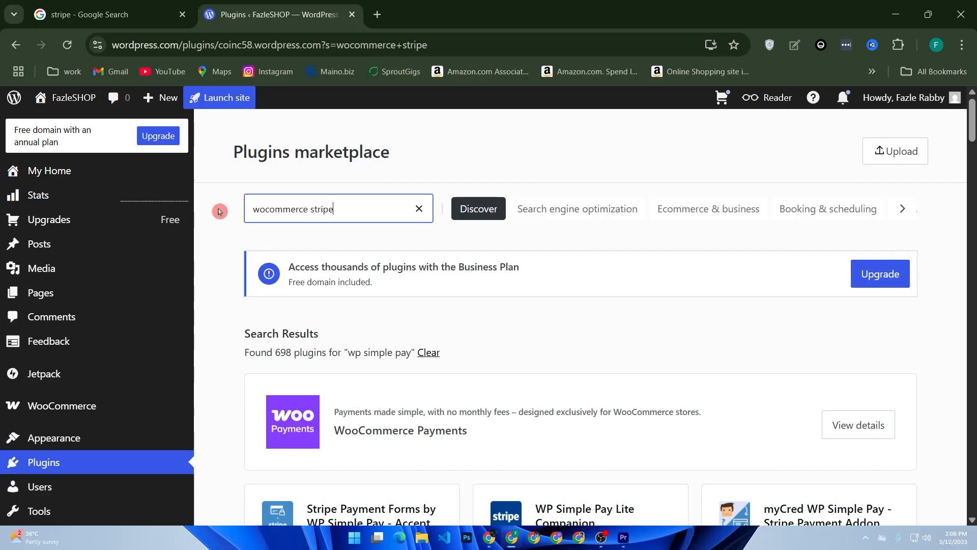
{"action": "key", "text": "Return"}
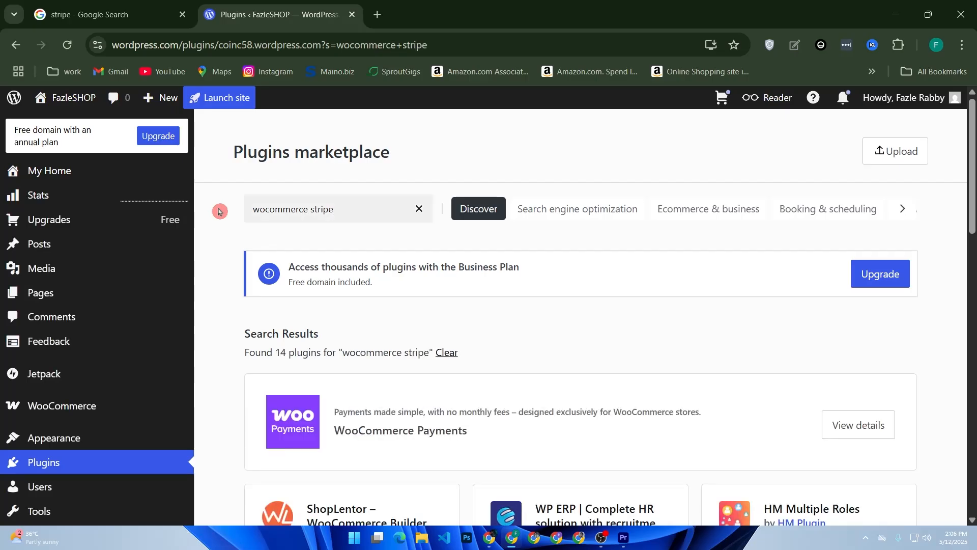
{"action": "left_click", "coordinate": [498, 441]}
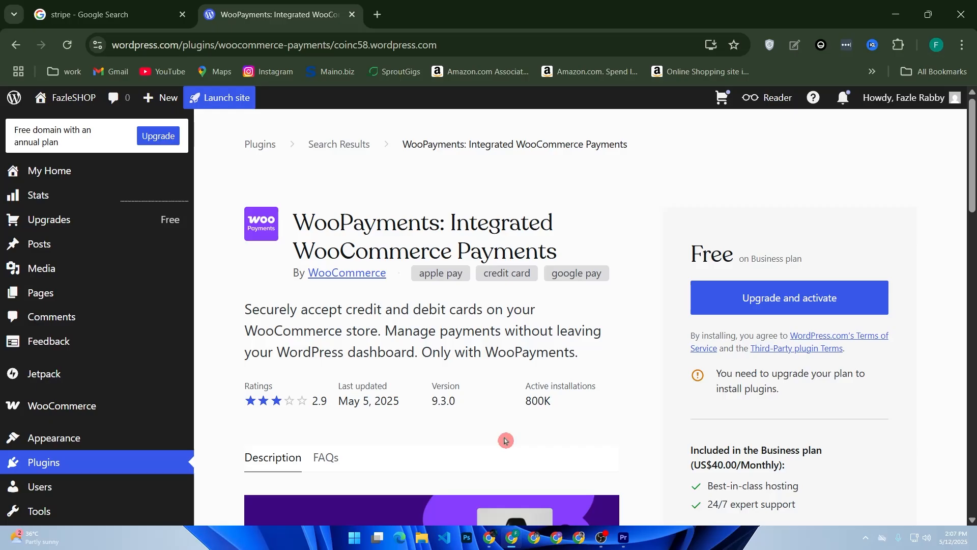
{"action": "left_click", "coordinate": [107, 14]}
{"action": "left_click", "coordinate": [306, 227]}
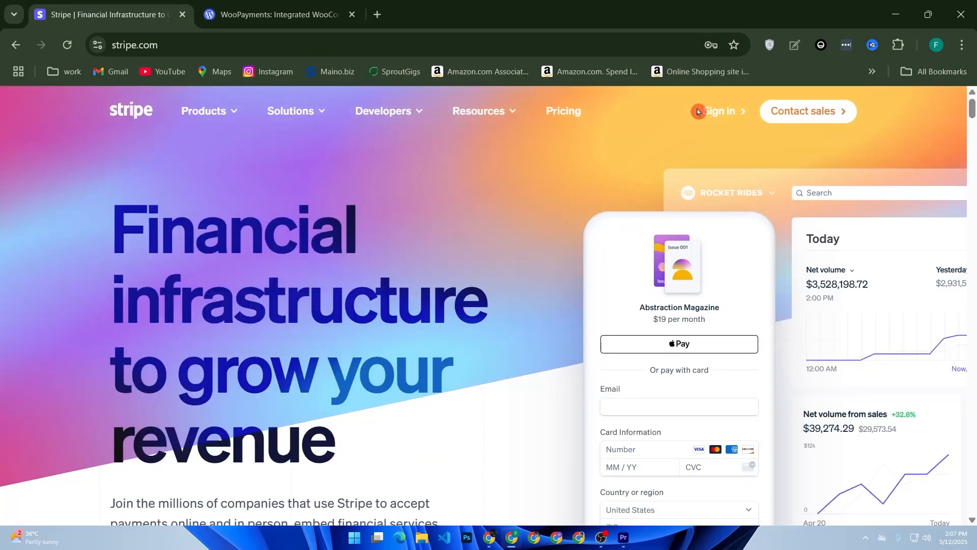
Step: Sign in to Stripe using the saved account credentials and the account PIN
{"action": "left_click", "coordinate": [721, 113]}
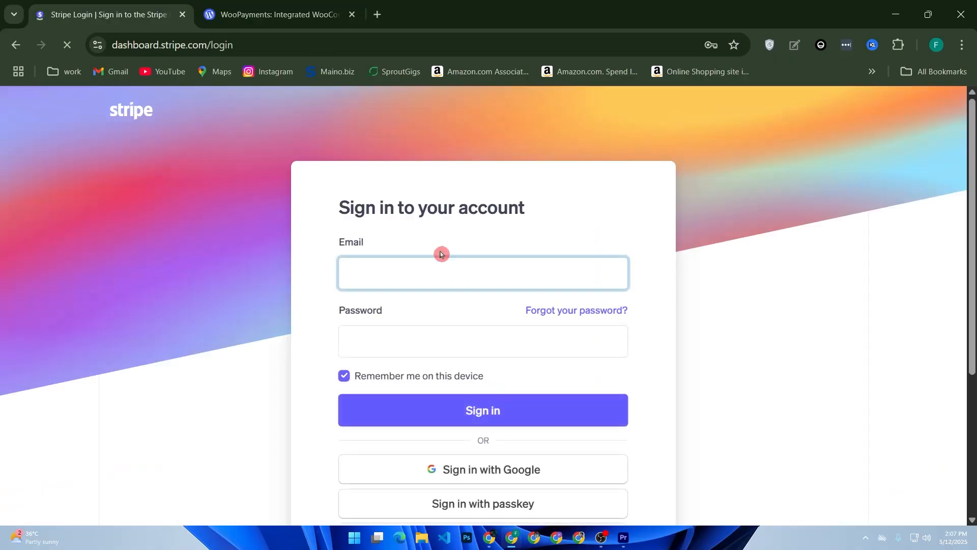
{"action": "left_click", "coordinate": [433, 265]}
{"action": "left_click", "coordinate": [375, 340]}
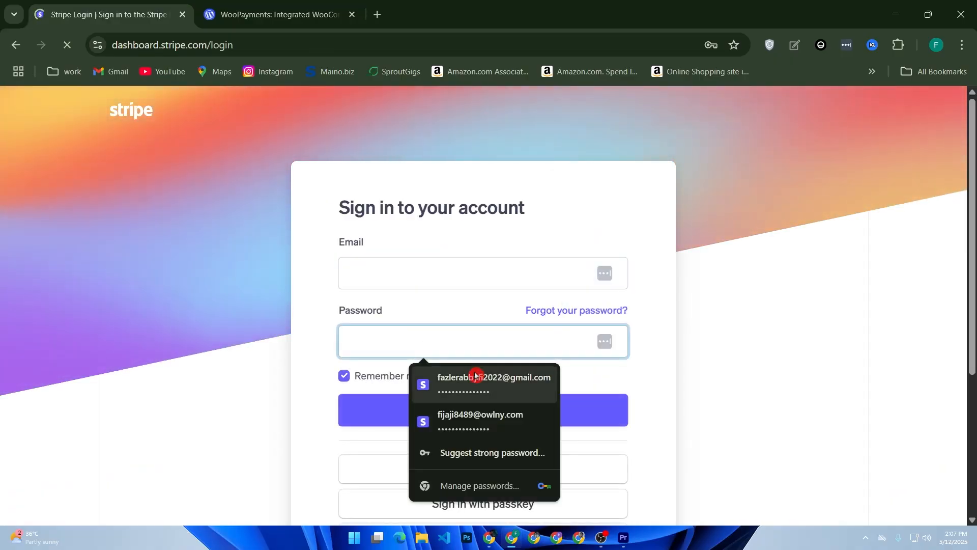
{"action": "left_click", "coordinate": [472, 381]}
{"action": "type", "text": "•••••"}
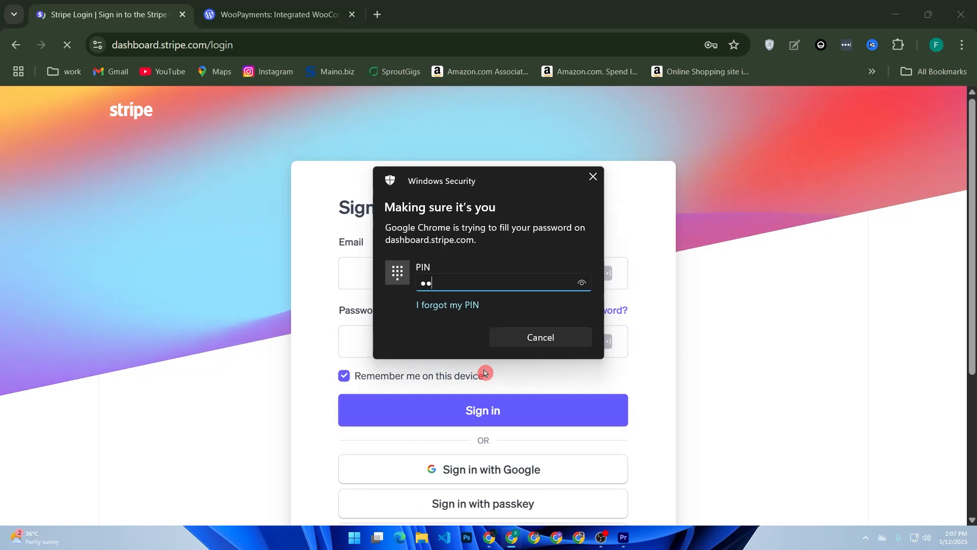
{"action": "type", "text": "•••"}
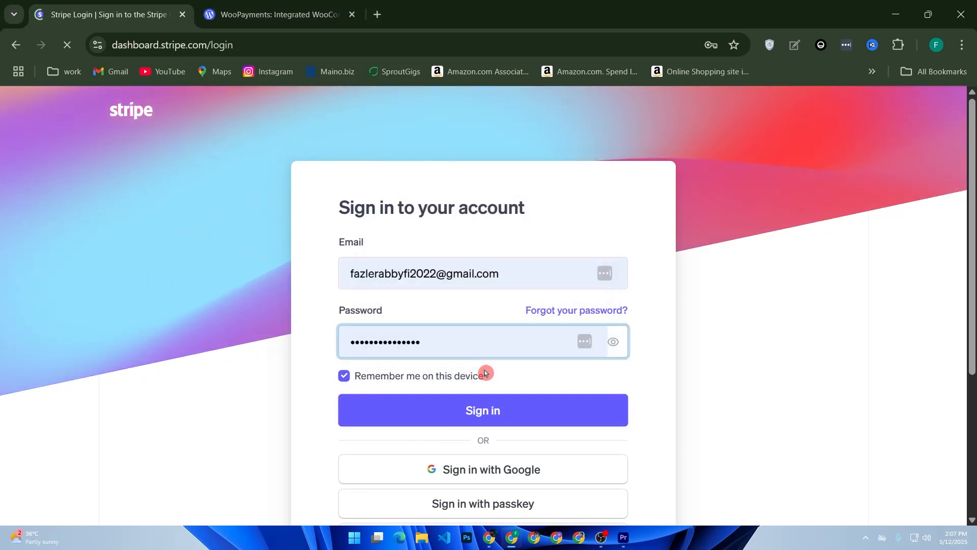
{"action": "left_click", "coordinate": [448, 405]}
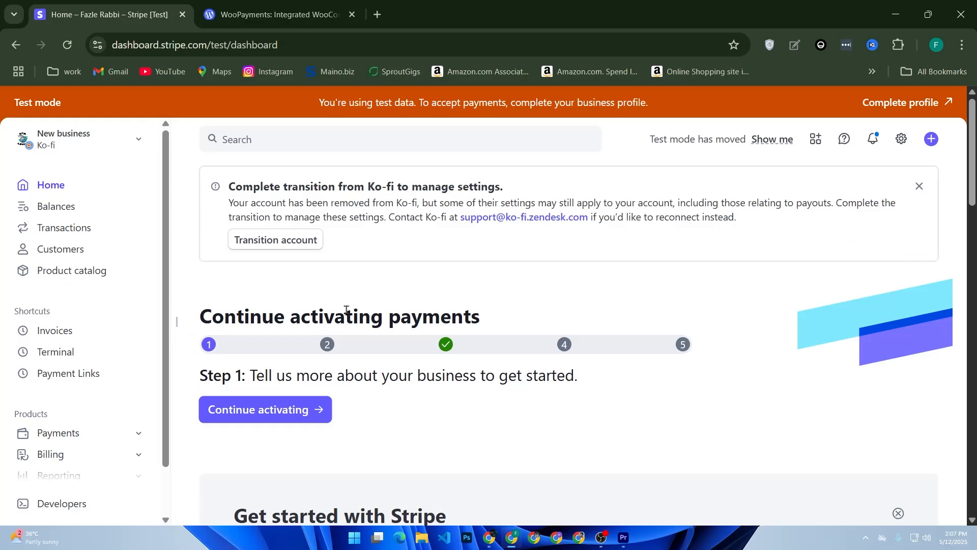
Step: Open Developers > API keys to view the standard publishable and secret keys, then return to WooPayments
{"action": "left_click", "coordinate": [354, 304]}
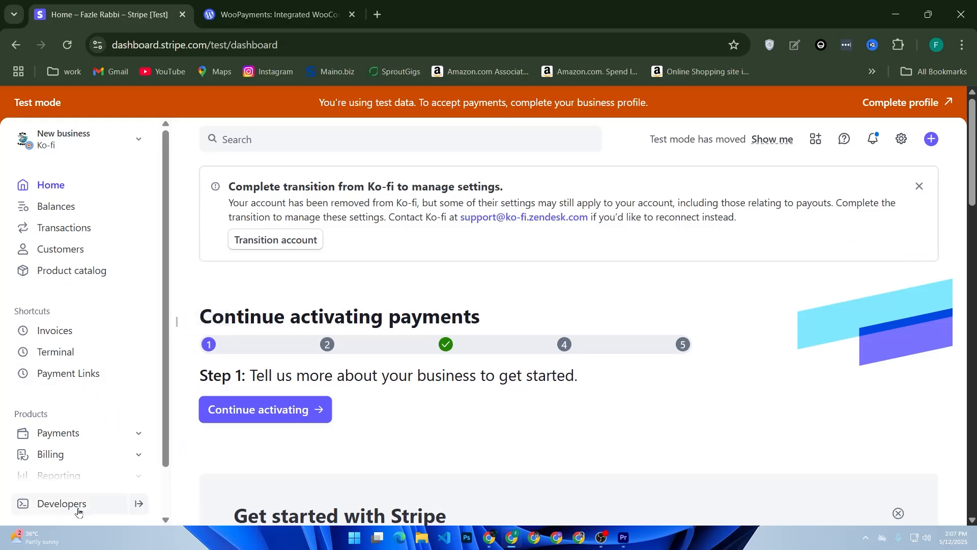
{"action": "mouse_move", "coordinate": [76, 509]}
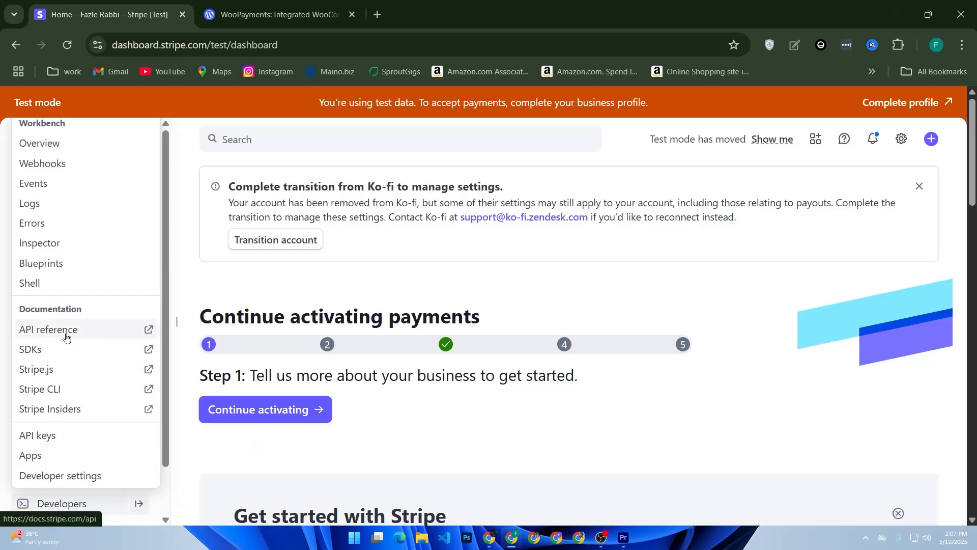
{"action": "left_click", "coordinate": [47, 435]}
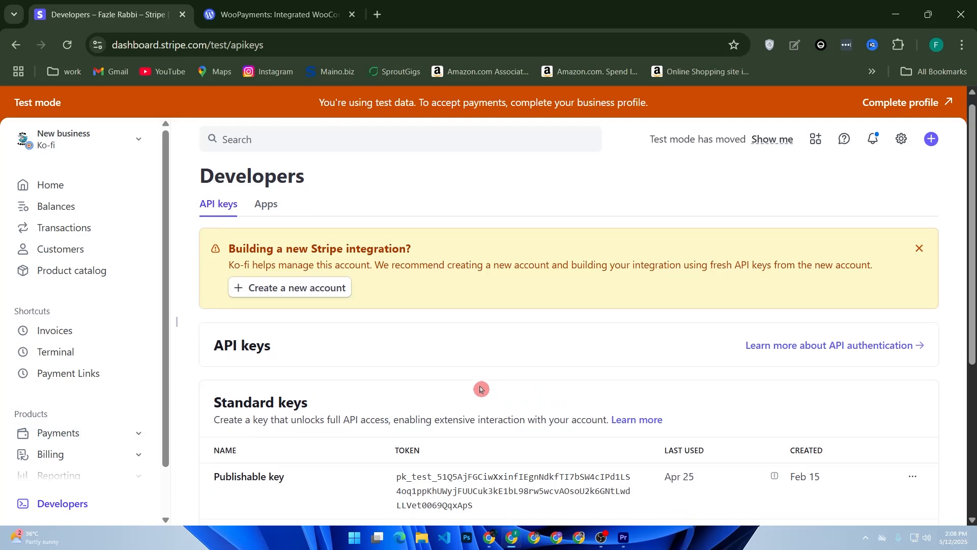
{"action": "scroll", "coordinate": [480, 389], "scroll_direction": "down", "scroll_amount": 2}
{"action": "left_click_drag", "start_coordinate": [364, 367], "coordinate": [536, 441]}
{"action": "left_click", "coordinate": [366, 379]}
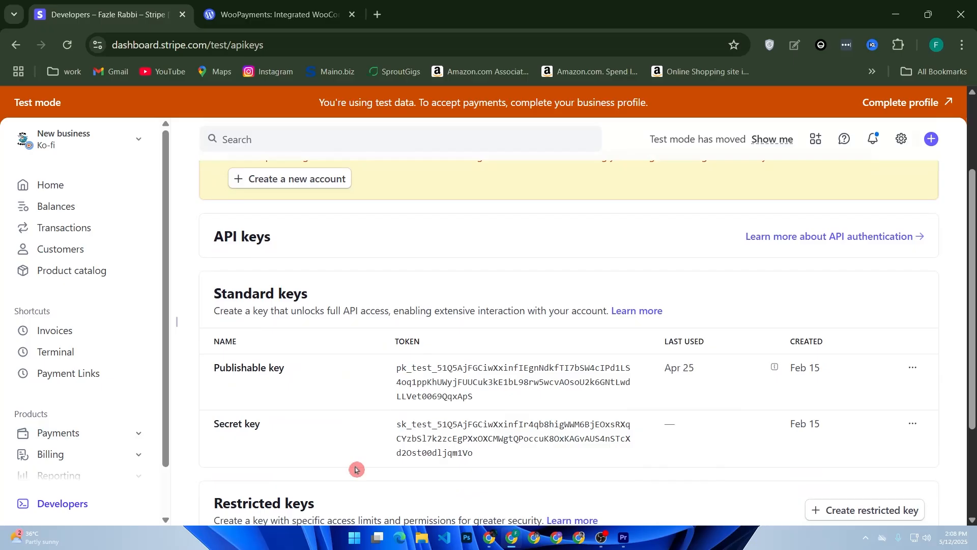
{"action": "left_click", "coordinate": [285, 14]}
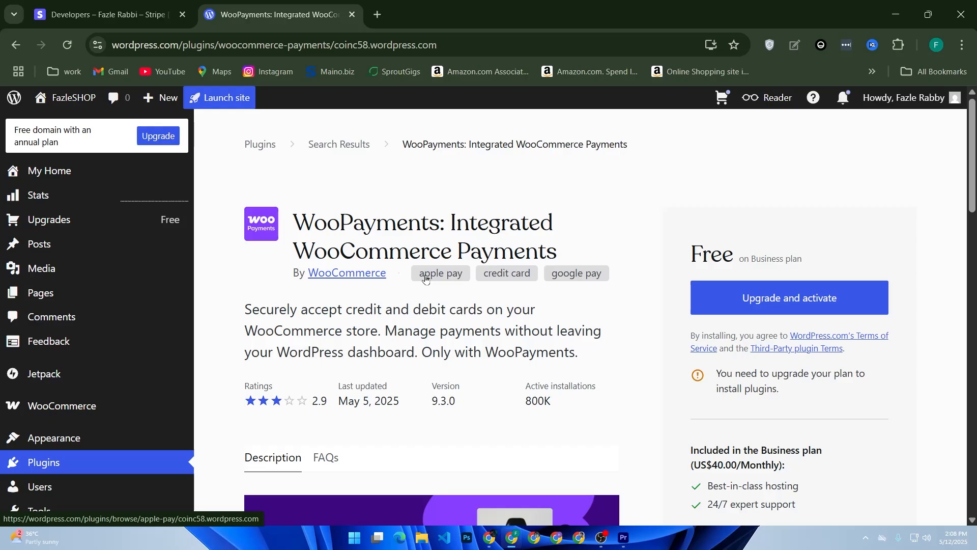
{"action": "left_click", "coordinate": [110, 14]}
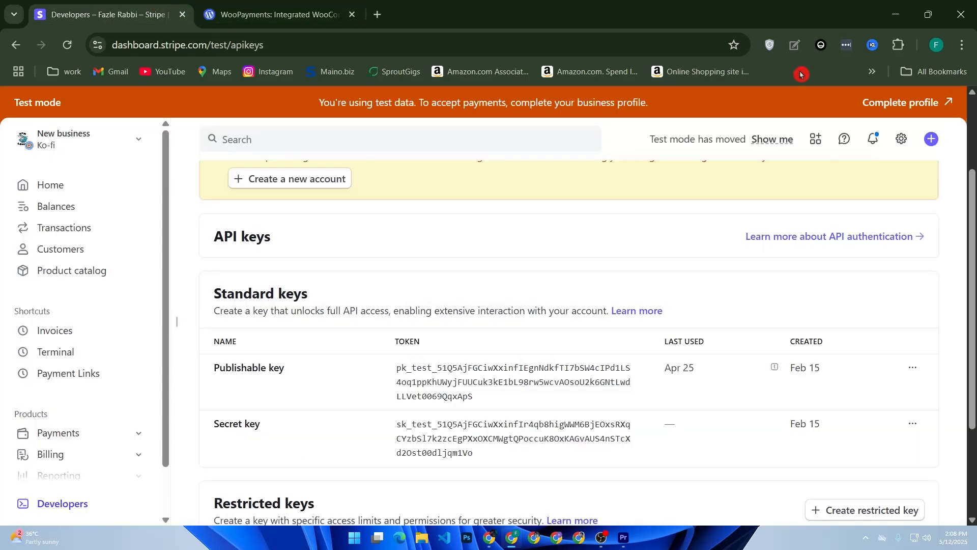
{"action": "left_click_drag", "start_coordinate": [14, 102], "coordinate": [44, 103]}
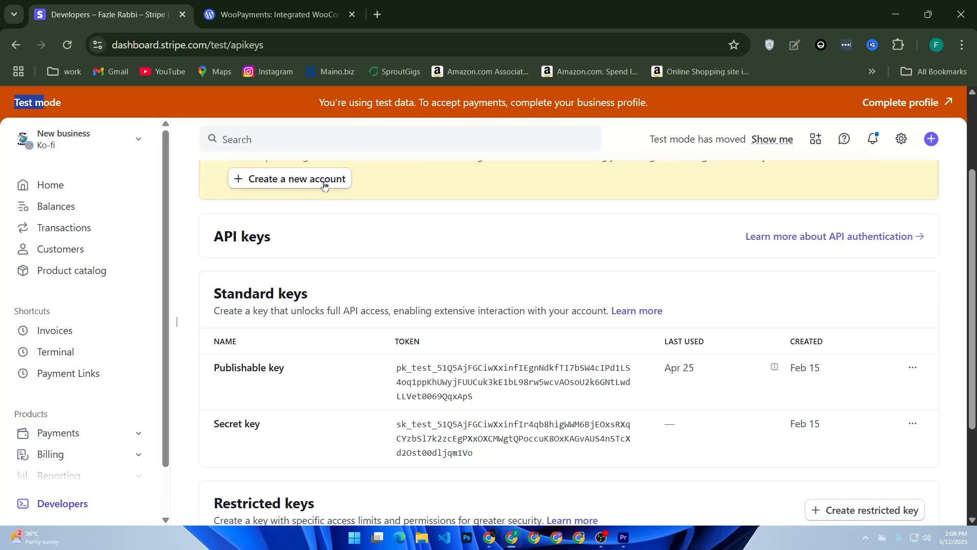
{"action": "scroll", "coordinate": [316, 204], "scroll_direction": "down", "scroll_amount": 3}
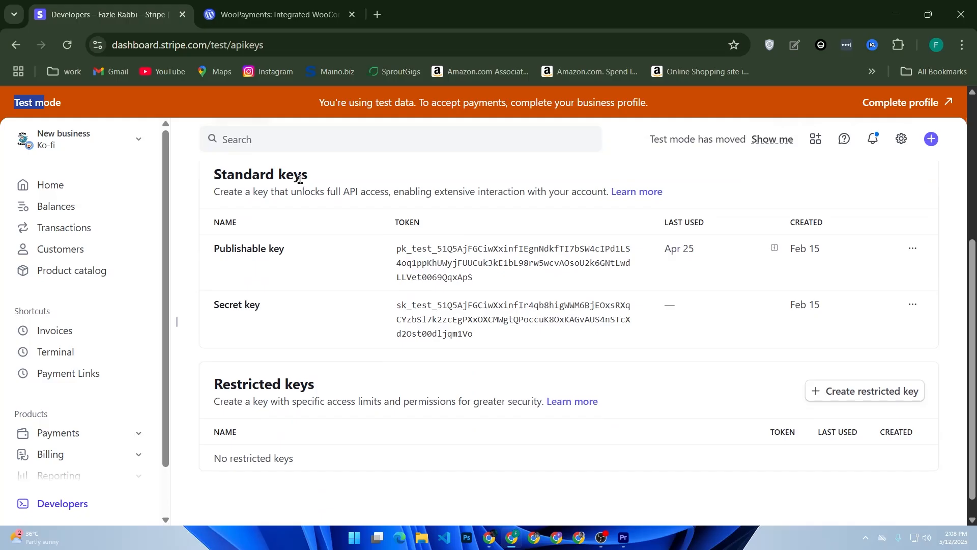
{"action": "left_click", "coordinate": [291, 143]}
{"action": "type", "text": "424"}
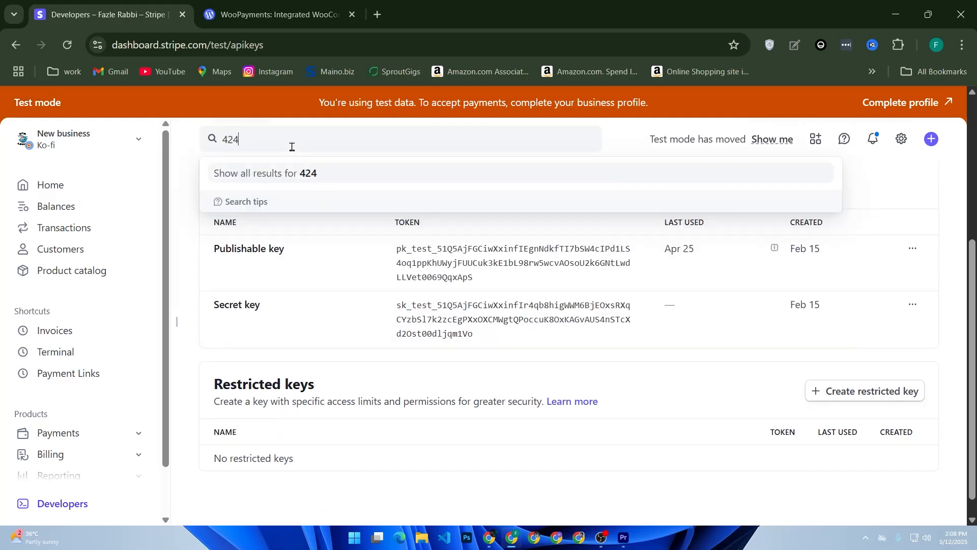
{"action": "type", "text": "2424242424242"}
{"action": "left_click_drag", "start_coordinate": [310, 139], "coordinate": [180, 138]}
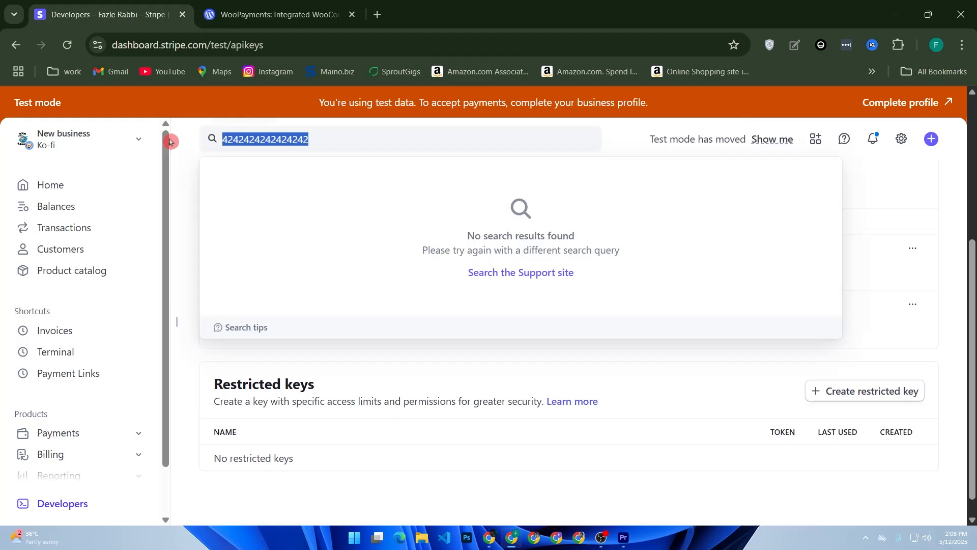